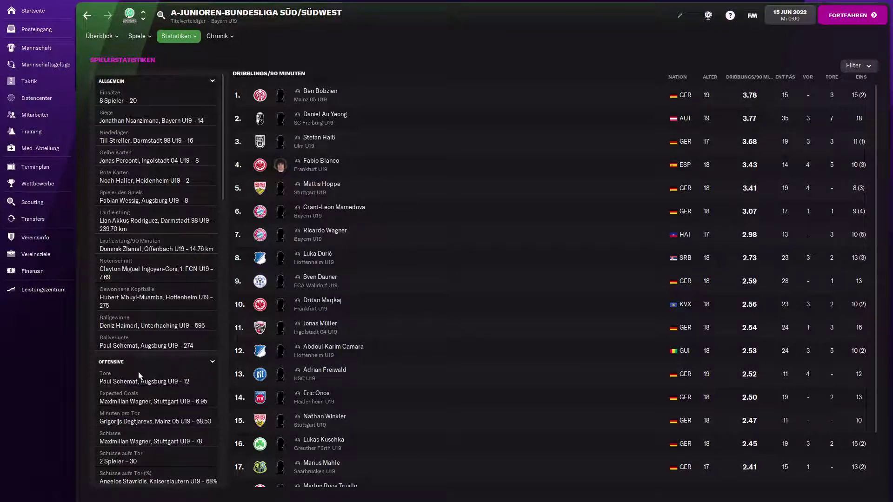
Show the A-Junioren-Bundesliga Süd/Südwest player ranking for Tore.
left_click(169, 381)
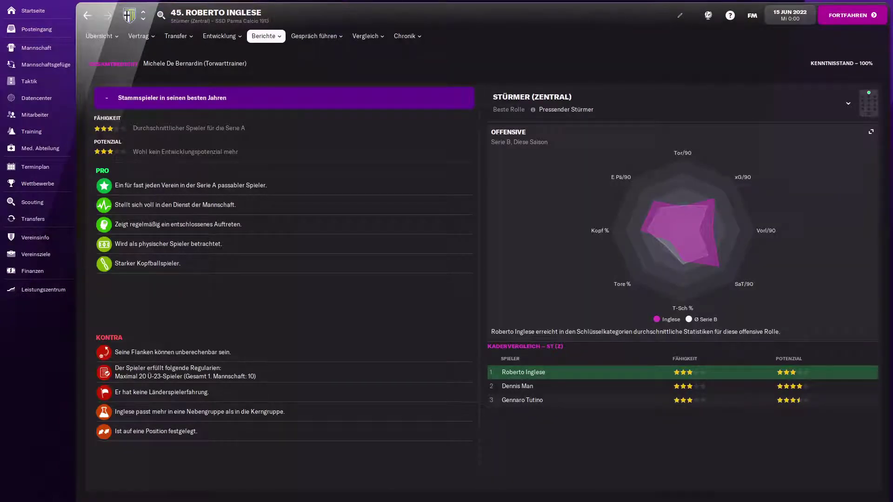
Examine the Parma striker's enlarged offensive chart in the Assistenztrainerbericht and his season Statistiken report.
left_click(285, 42)
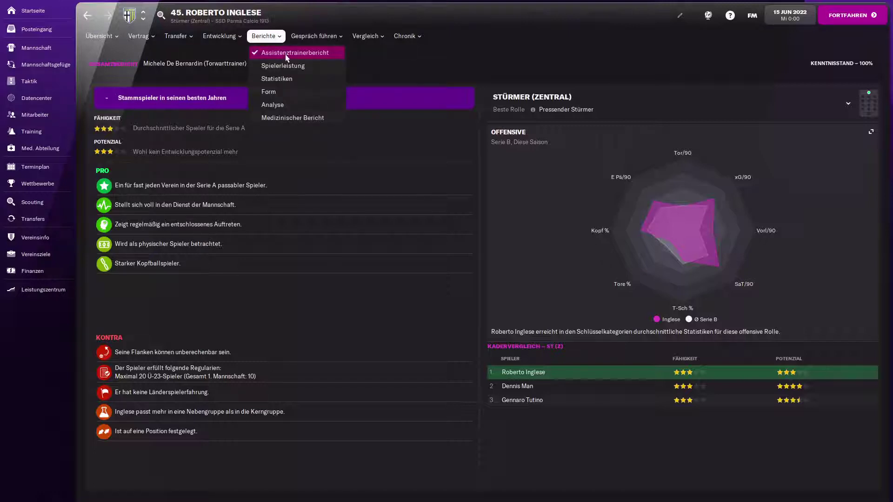
left_click(286, 55)
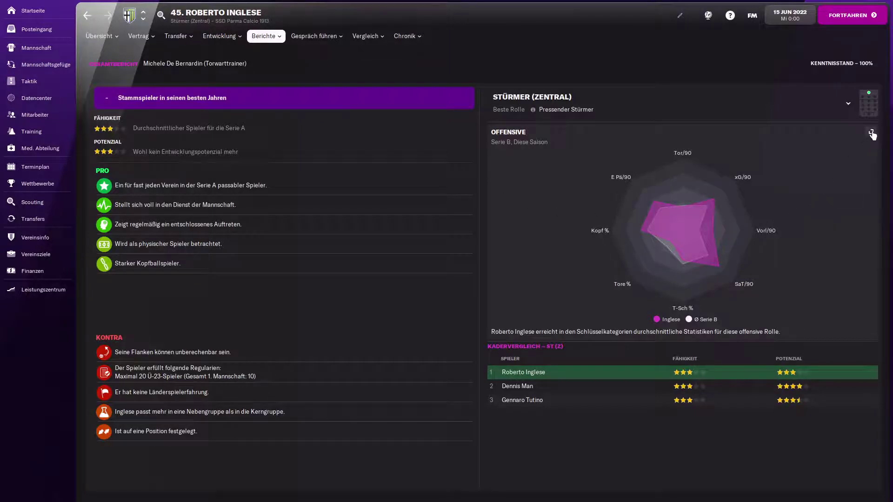
left_click(871, 132)
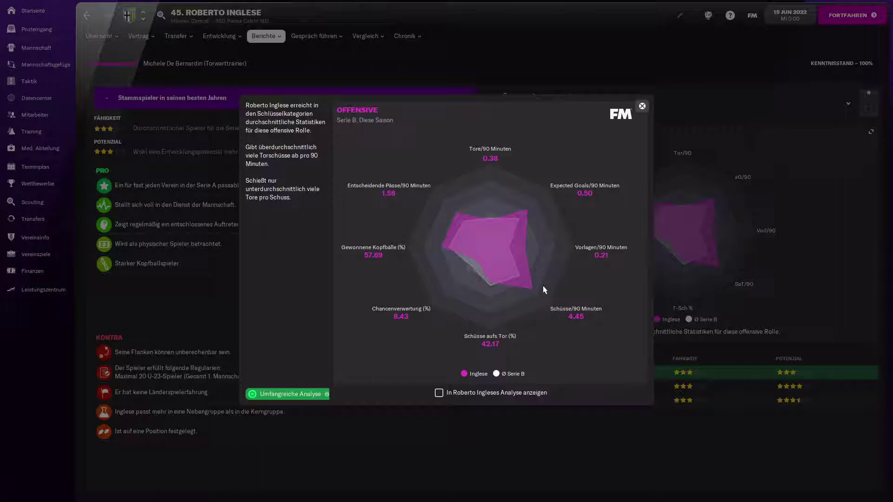
left_click(642, 106)
mouse_move(265, 36)
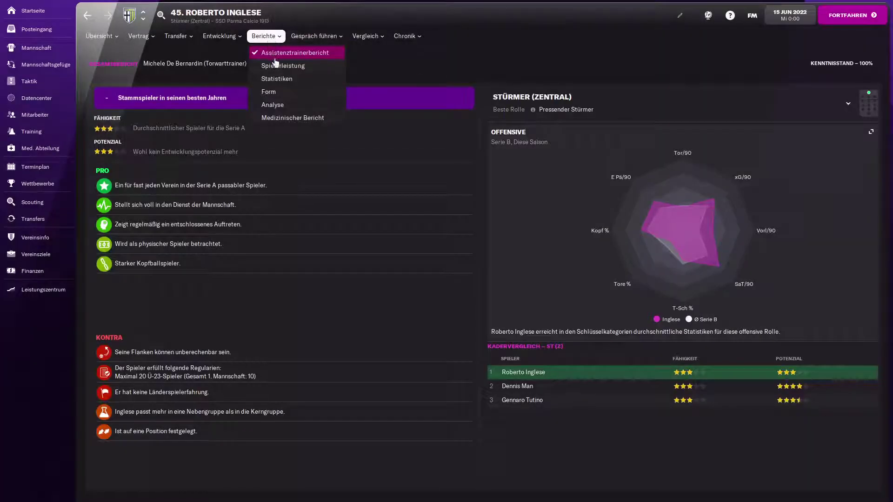
left_click(282, 80)
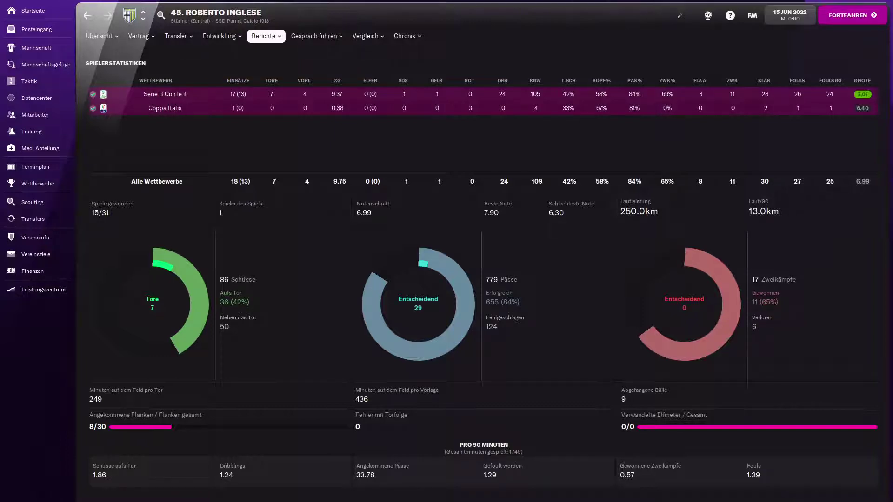
Import the local view file "Statistik Scouting Filter - Alex030hd" into the scouting player search.
key("ctrl+6")
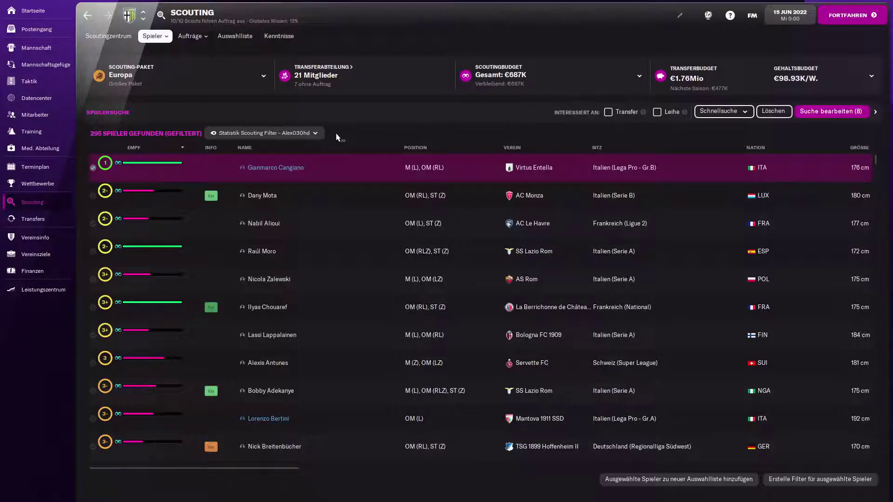
left_click(304, 133)
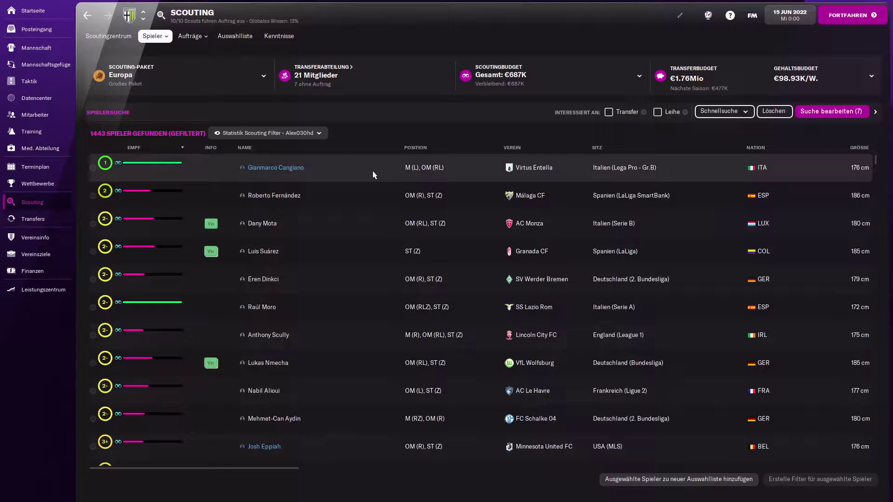
left_click(317, 134)
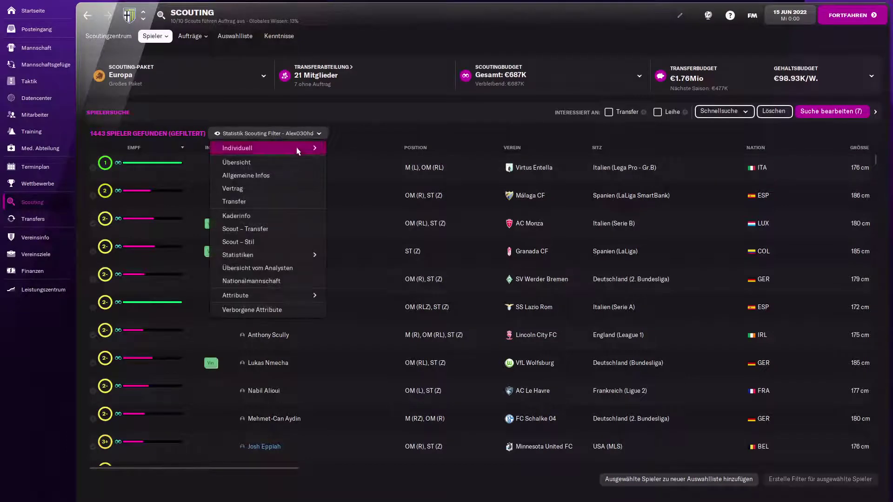
mouse_move(298, 150)
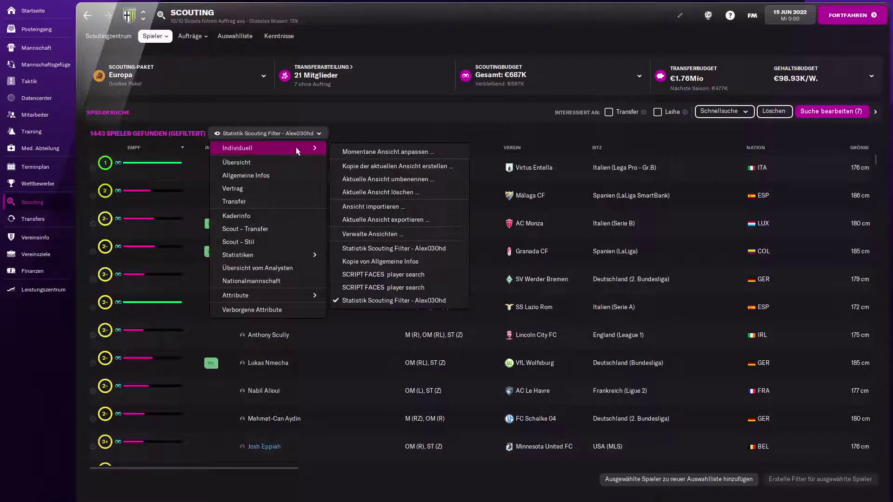
left_click(390, 208)
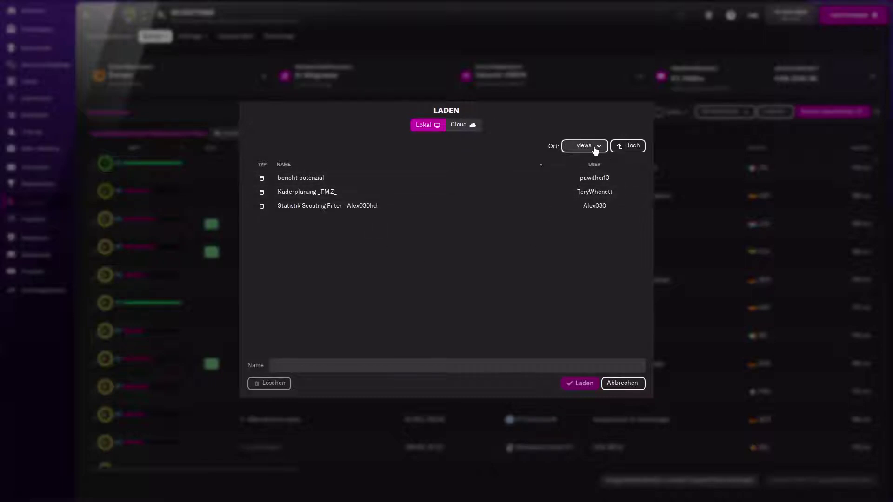
left_click(595, 148)
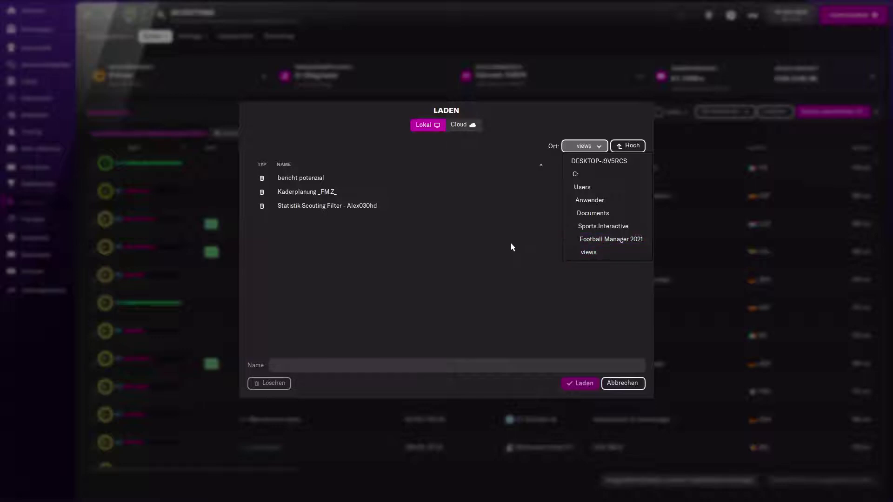
left_click(397, 211)
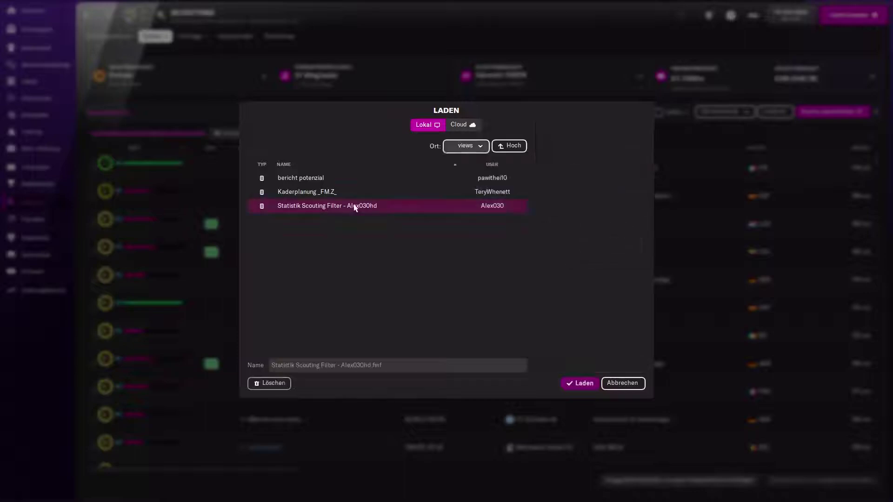
left_click(580, 383)
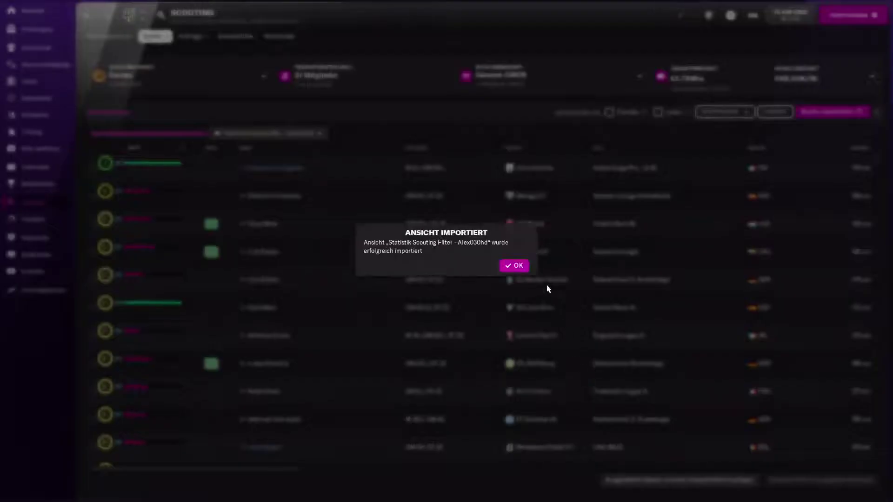
left_click(516, 267)
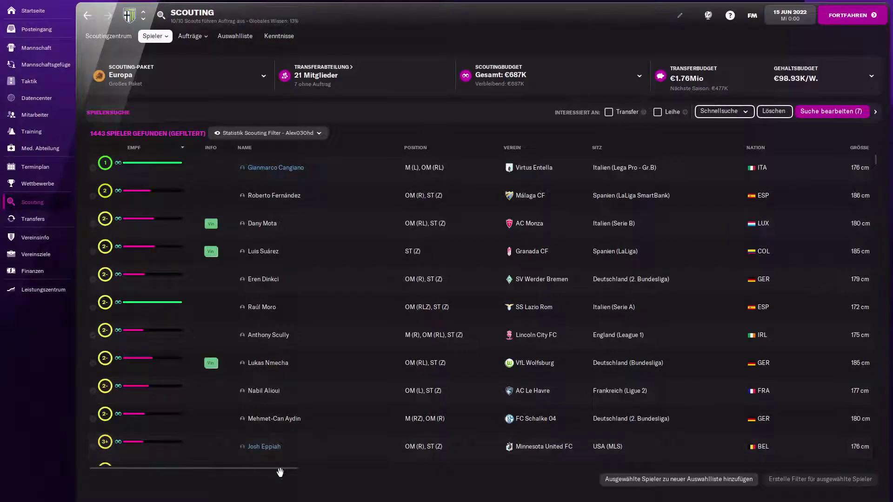
Look through the statistics columns of the imported view and the advanced conditions of the player search.
left_click_drag(280, 472, 521, 482)
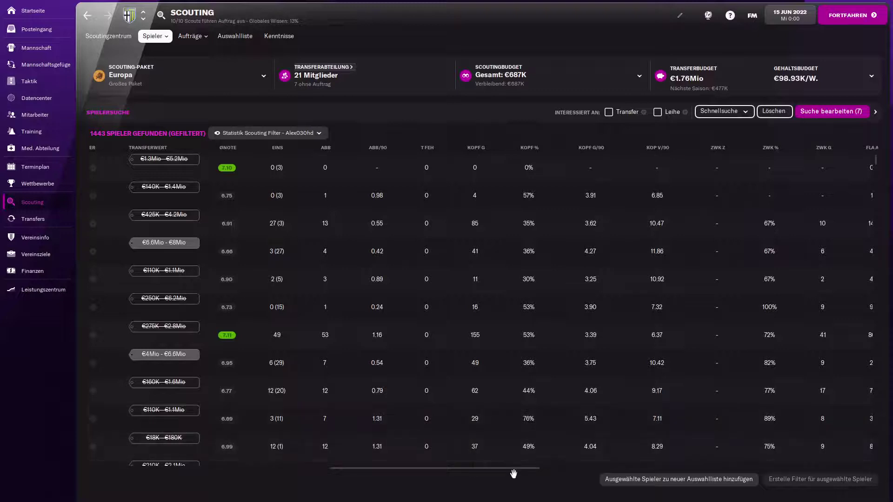
left_click_drag(514, 473, 594, 471)
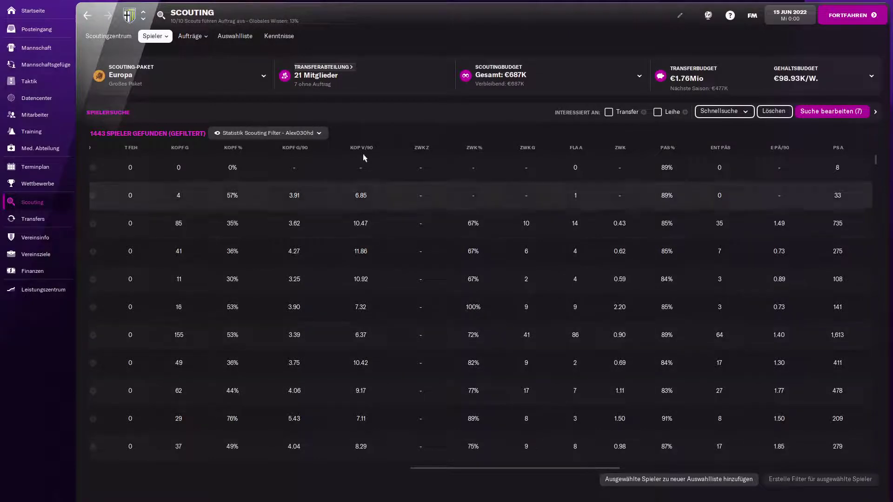
left_click_drag(478, 472, 200, 469)
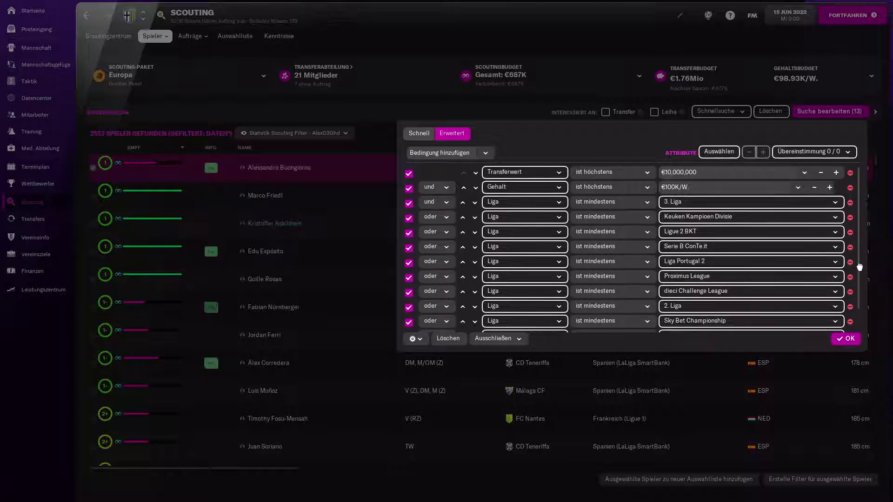
scroll(856, 279, "down", 2)
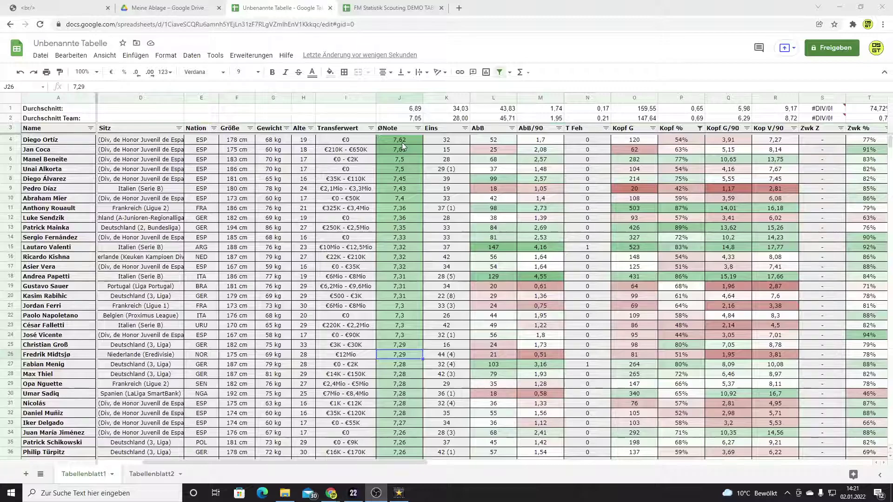
Switch to the Google Sheets player table and sort it by the Kopf % column in Z → A order.
scroll(403, 142, "down", 8)
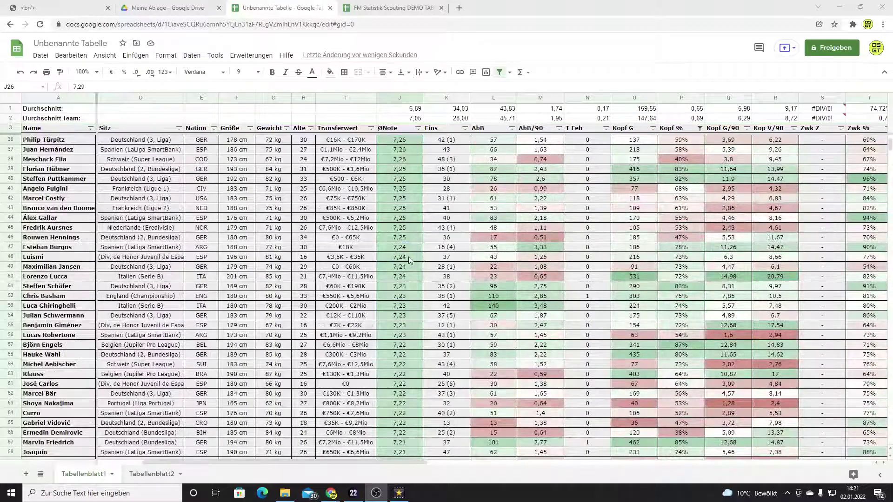
scroll(502, 264, "up", 8)
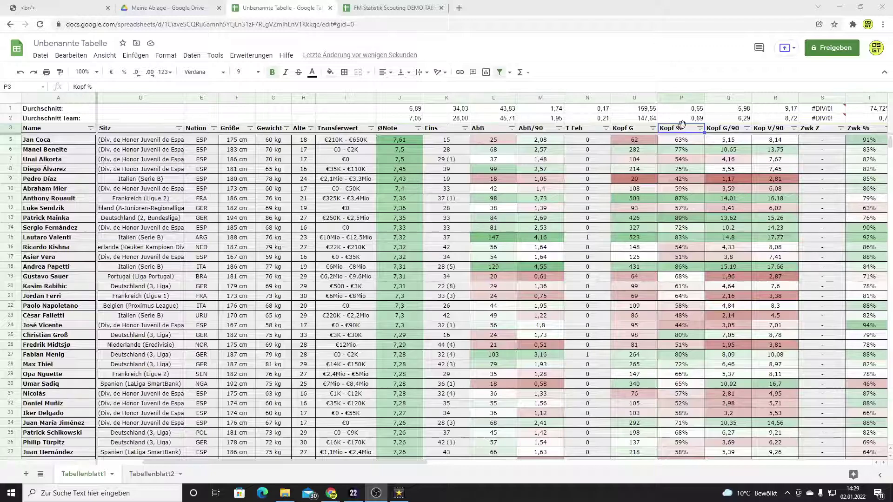
left_click(700, 128)
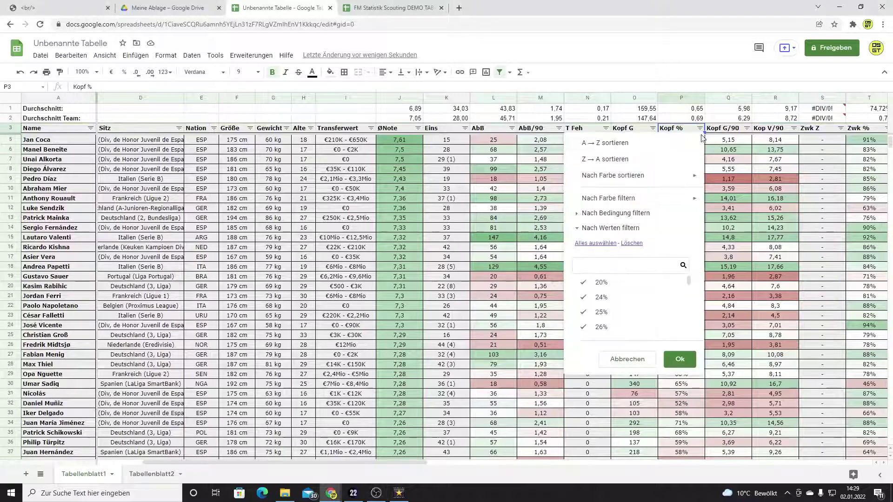
left_click(619, 161)
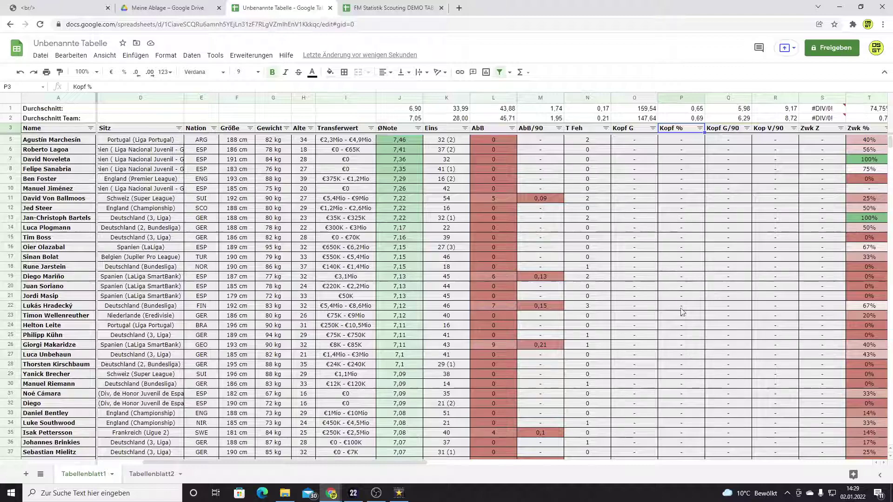
Filter the Kopf % column by values to exclude the "-" entries.
left_click(699, 129)
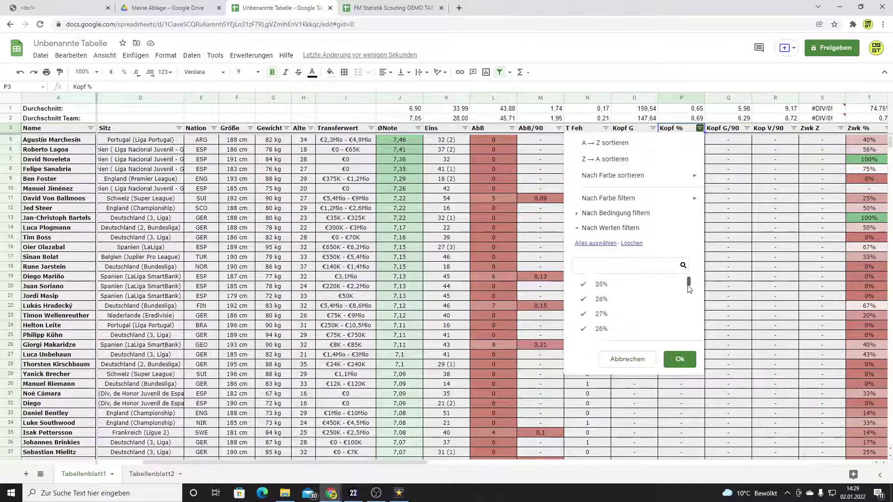
left_click_drag(689, 288, 684, 342)
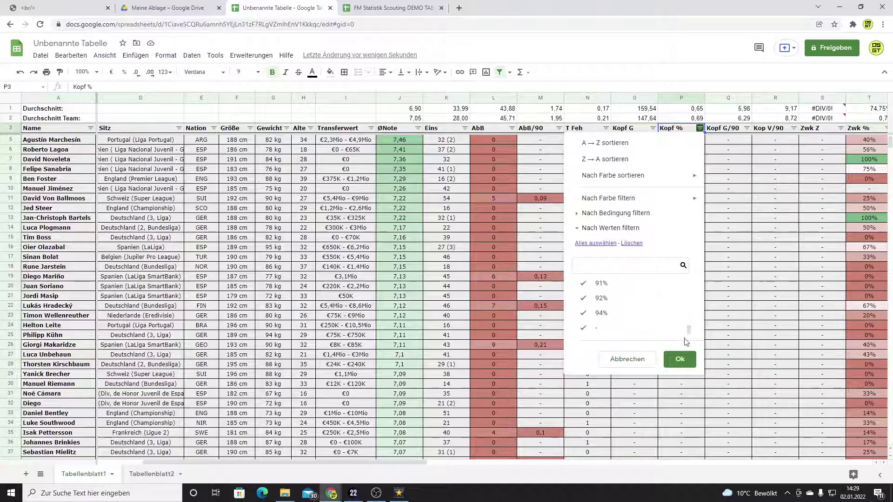
left_click(665, 328)
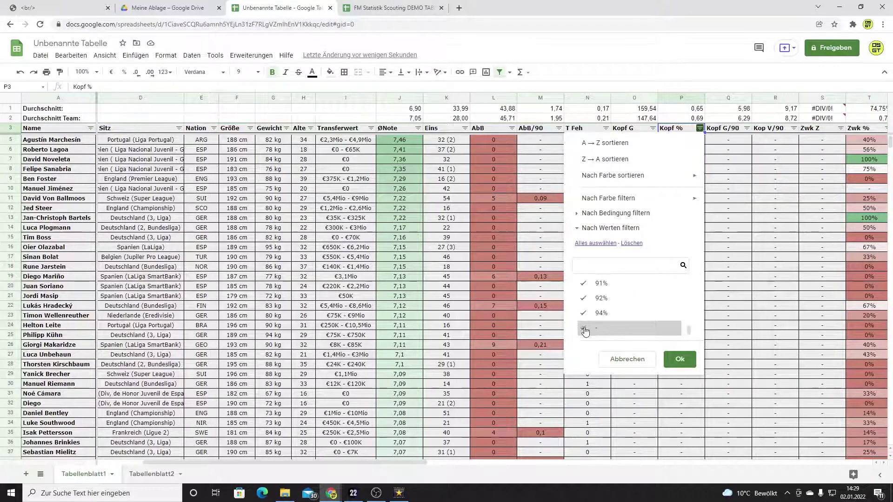
left_click(677, 362)
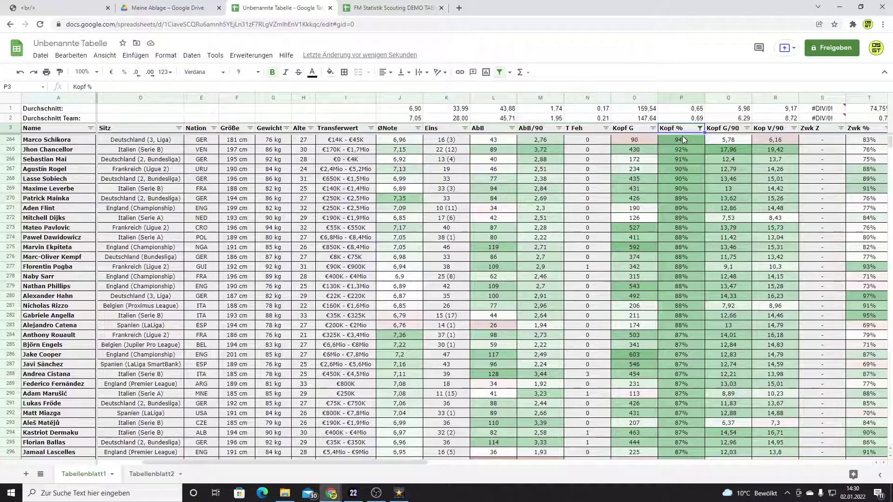
left_click(371, 129)
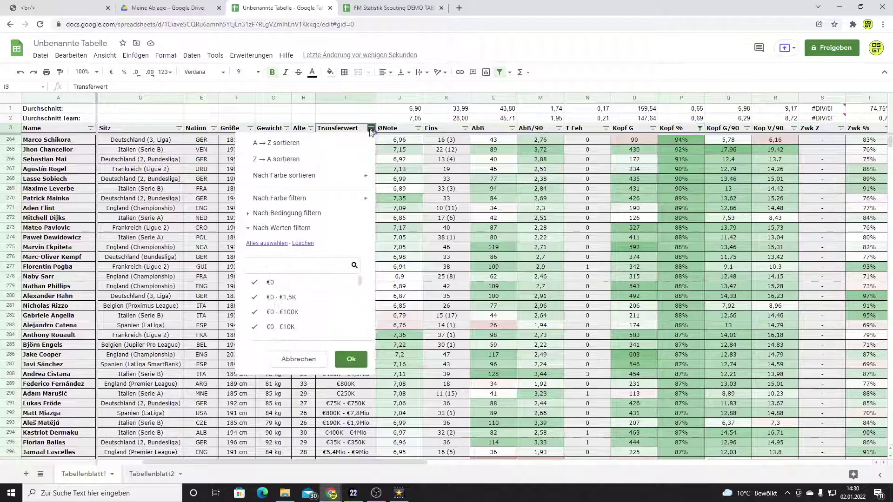
scroll(305, 319, "down", 3)
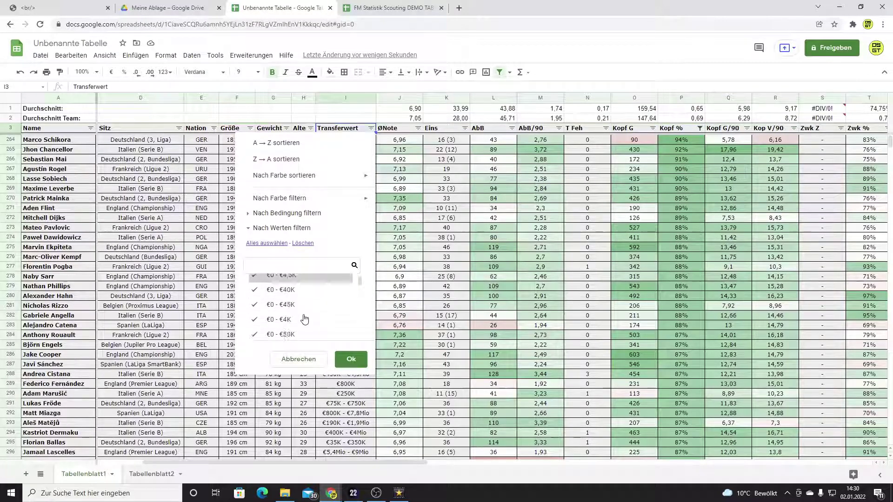
scroll(305, 319, "down", 2)
left_click(308, 359)
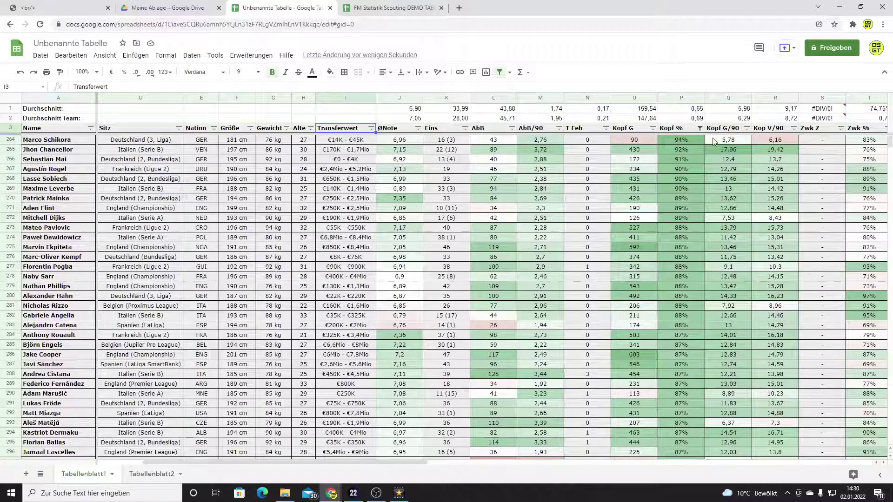
Filter the Kopf G/90 column by values to only the highest entries, from 17,96 down to 14,01.
left_click(746, 128)
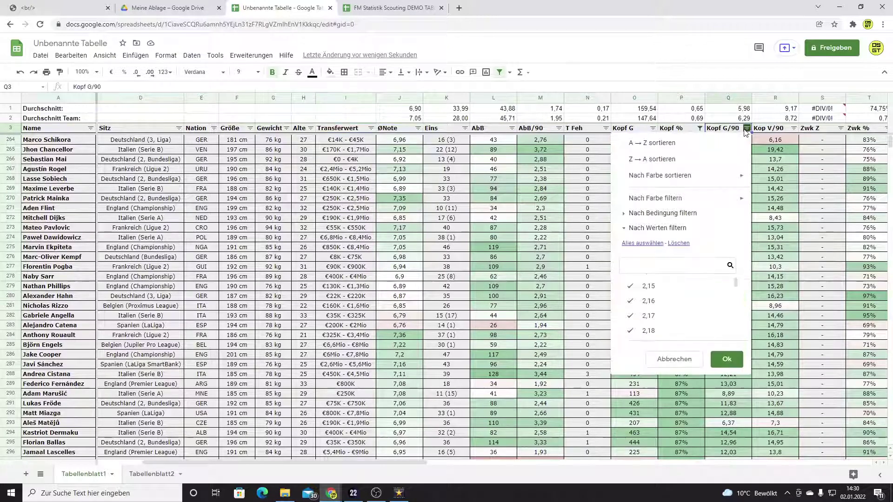
left_click(680, 243)
left_click_drag(735, 282, 728, 354)
left_click(630, 328)
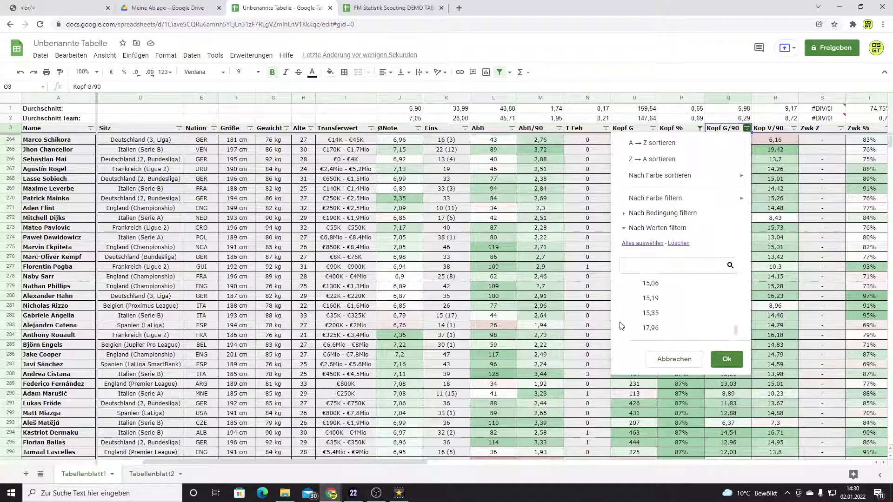
scroll(631, 316, "up", 3)
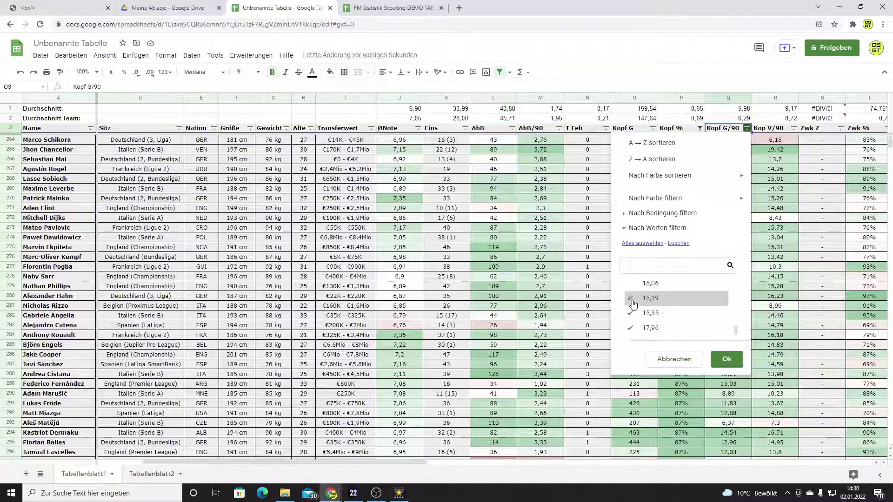
left_click(633, 330)
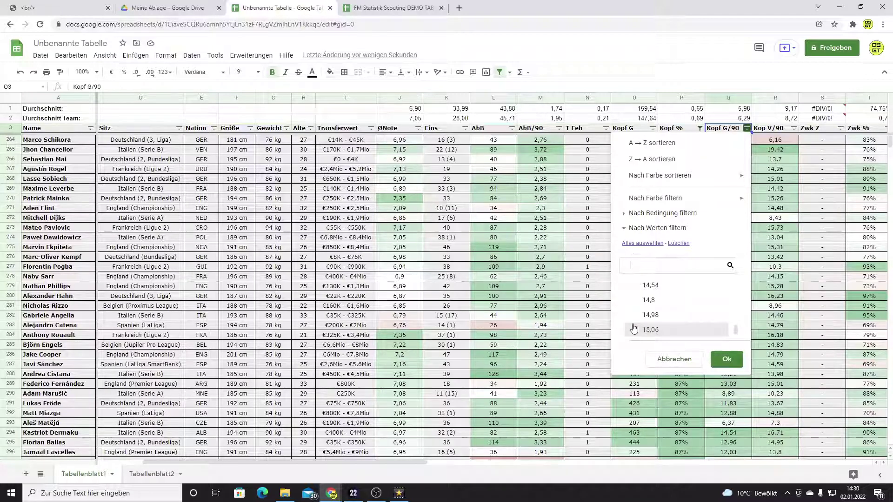
left_click(632, 315)
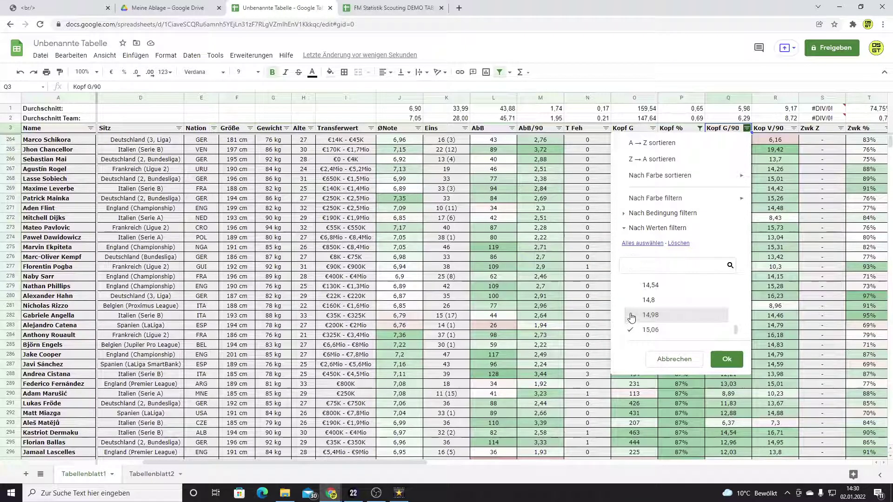
left_click(629, 285)
scroll(632, 307, "up", 2)
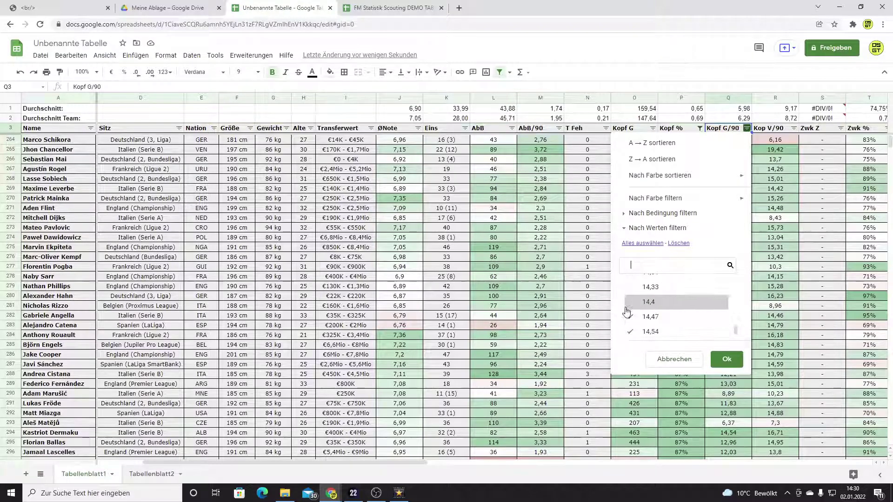
scroll(635, 319, "up", 2)
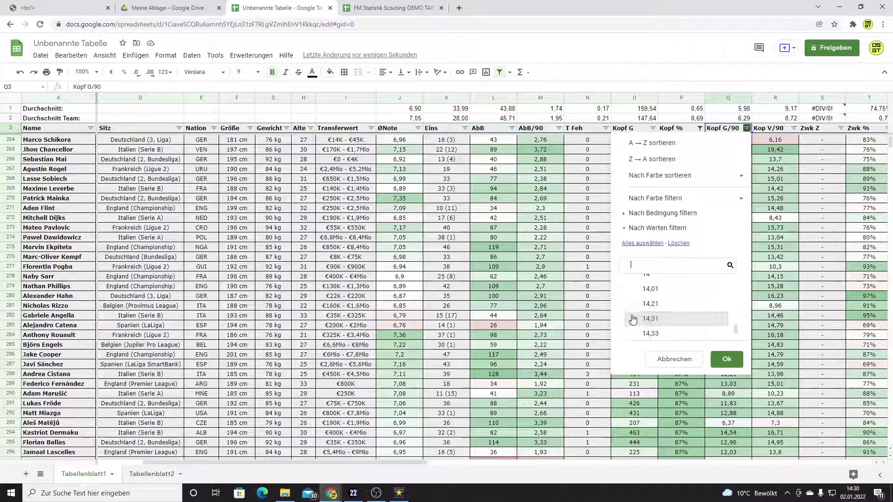
scroll(630, 302, "down", 2)
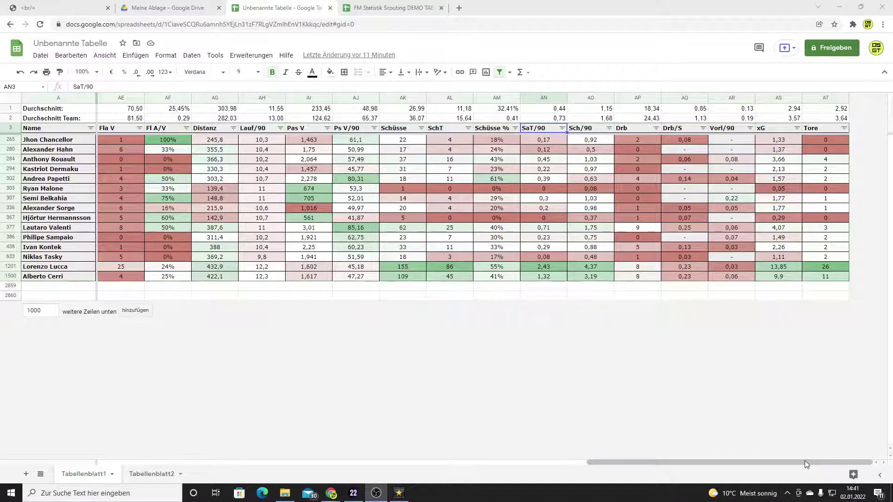
Look over the club, transfer value and heading columns of the filtered players.
left_click_drag(805, 460, 351, 467)
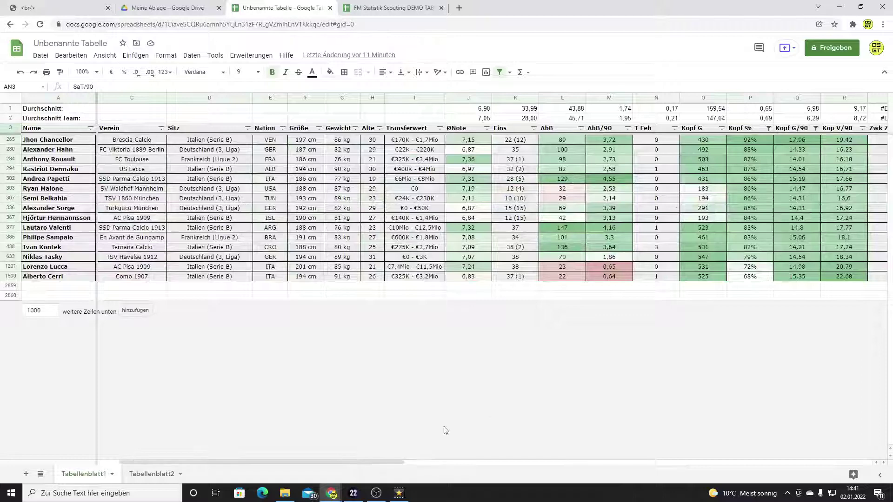